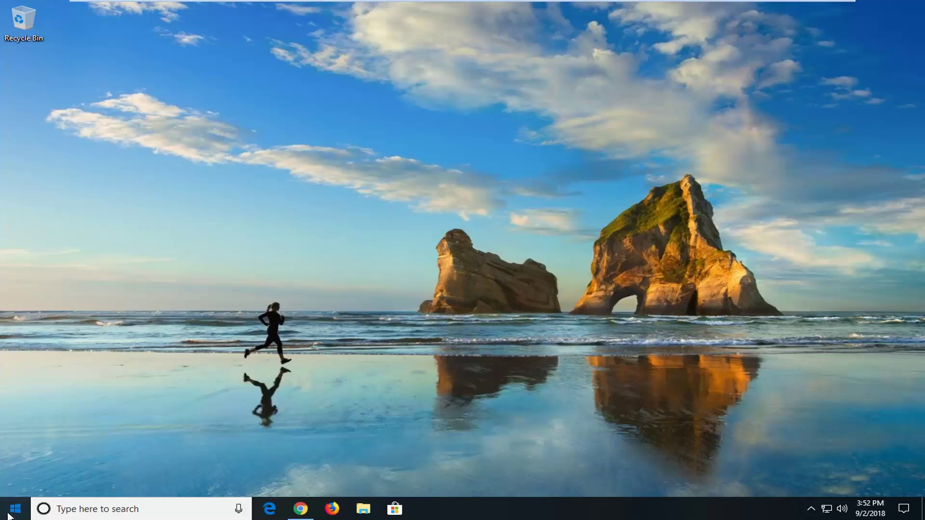
# - Search the Start menu for 'control panel' and launch the Control Panel best match
pyautogui.click(8, 516)
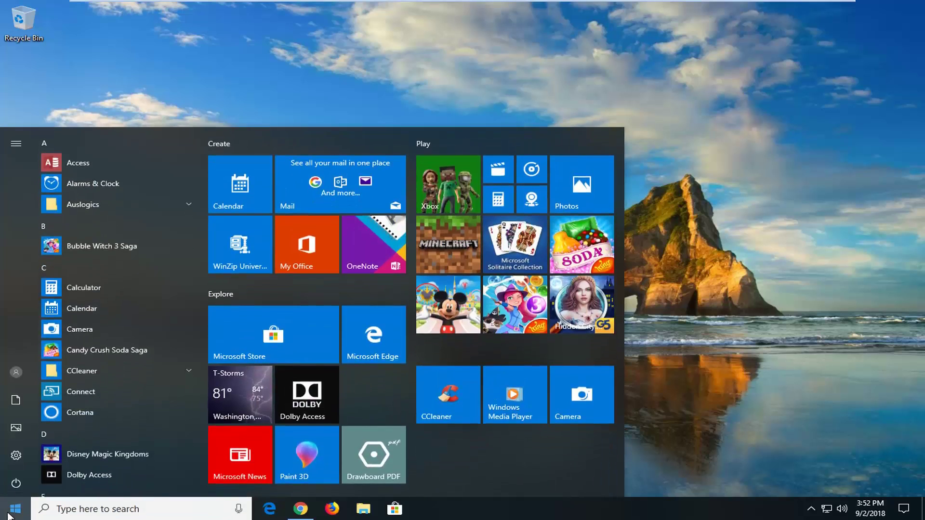
pyautogui.write('control panel')
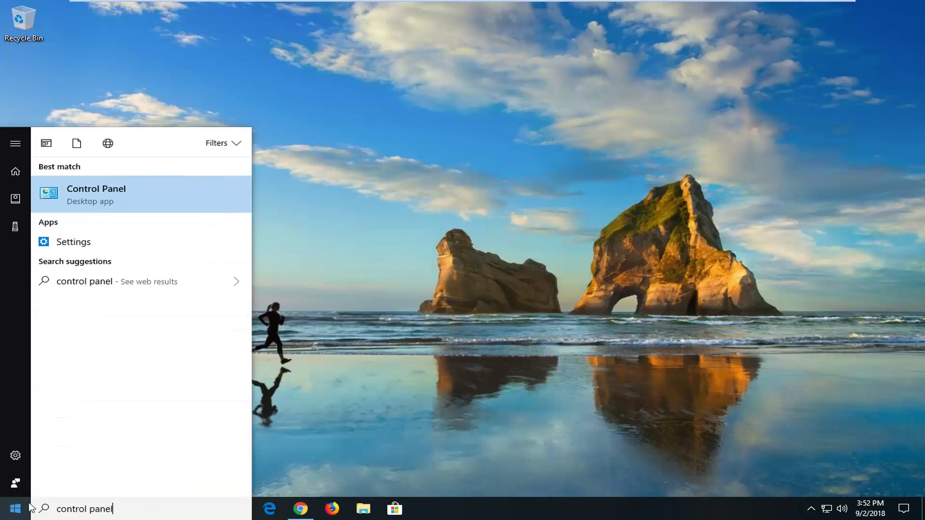
pyautogui.click(79, 196)
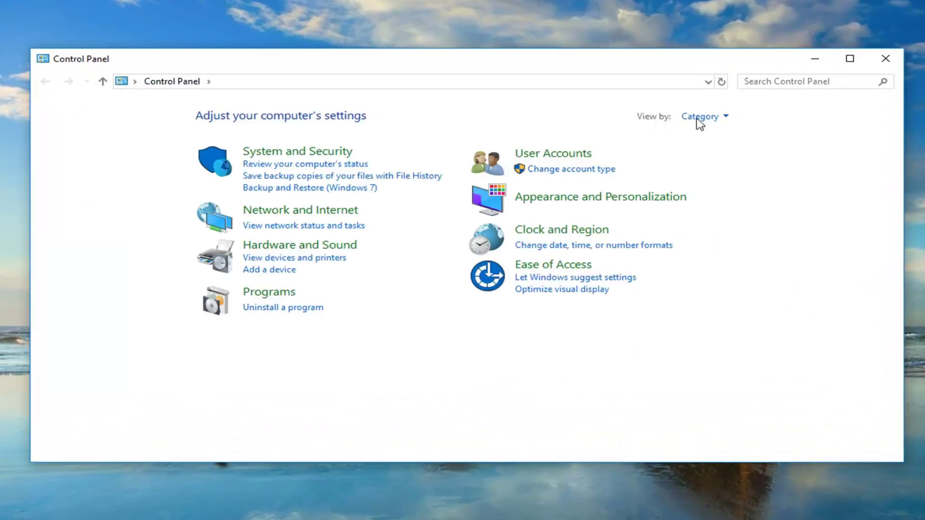
# - Switch Control Panel to Large icons and open Power Options' Balanced plan settings
pyautogui.click(708, 121)
pyautogui.click(708, 154)
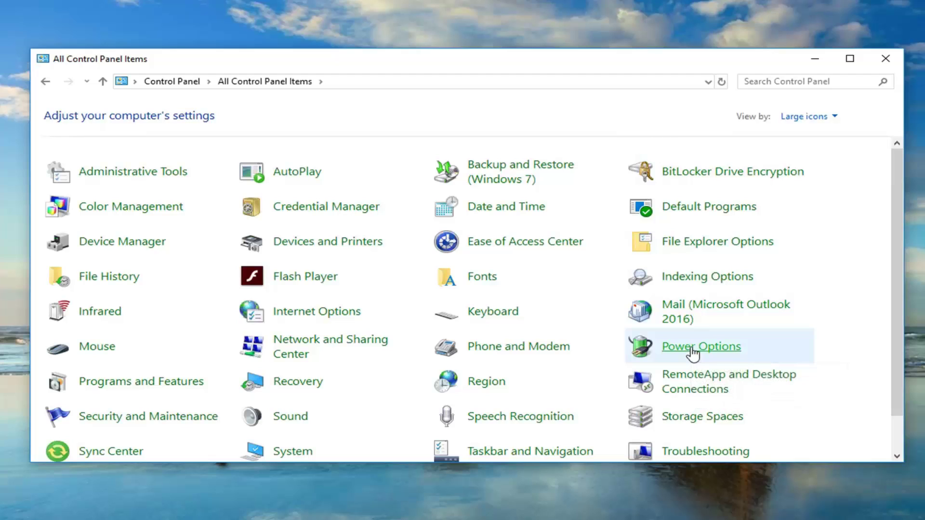
pyautogui.click(693, 353)
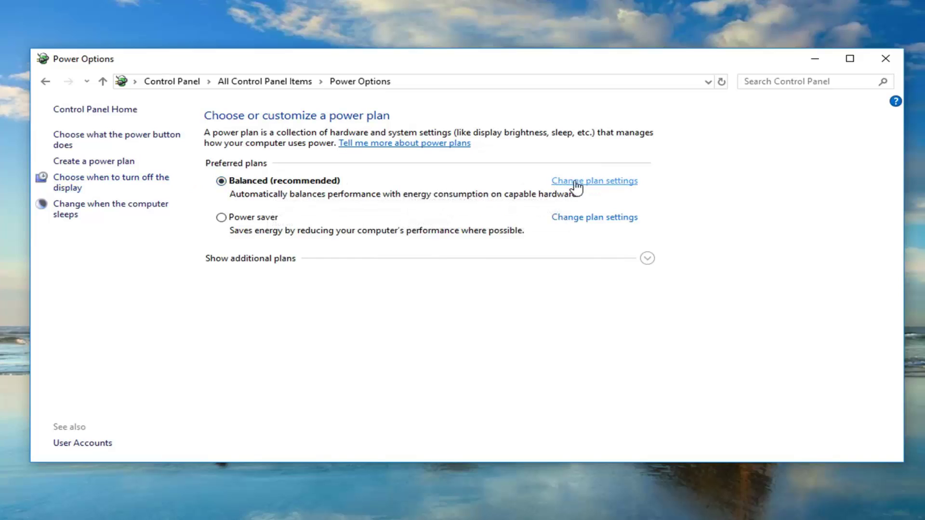
pyautogui.click(610, 183)
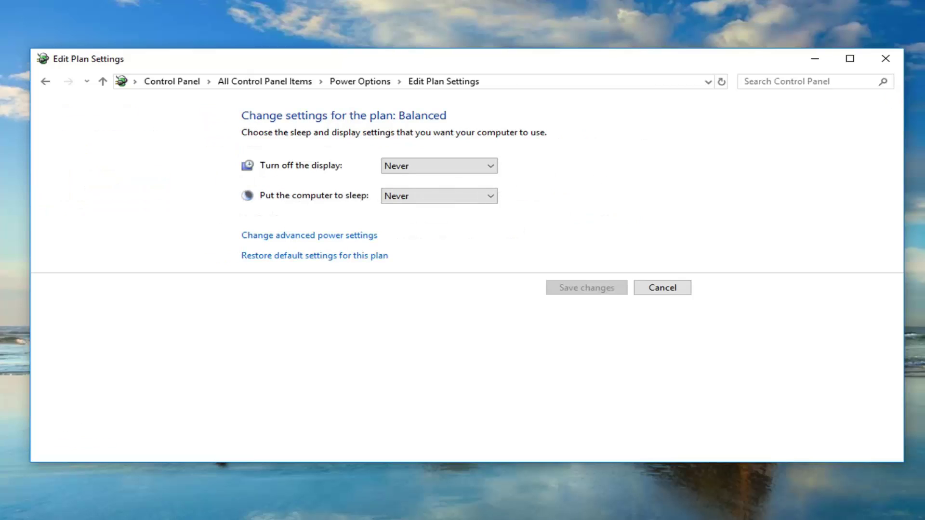
# - In the advanced power settings, set Sleep > Allow wake timers to Disable and apply
pyautogui.click(297, 237)
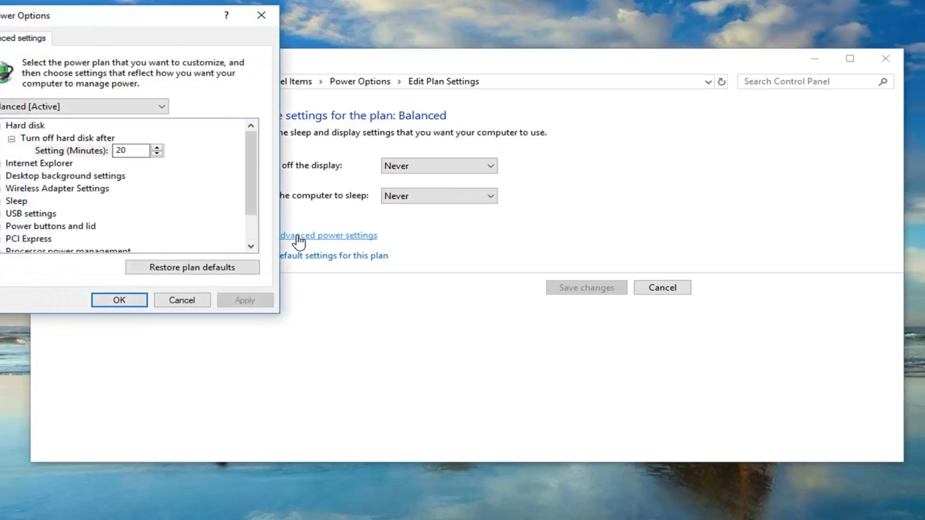
pyautogui.moveTo(132, 28); pyautogui.dragTo(450, 87)
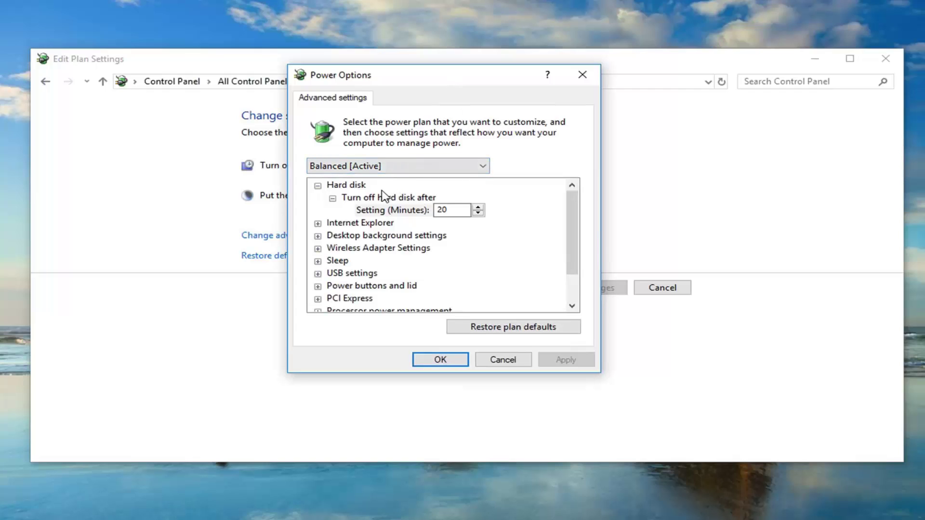
pyautogui.click(336, 264)
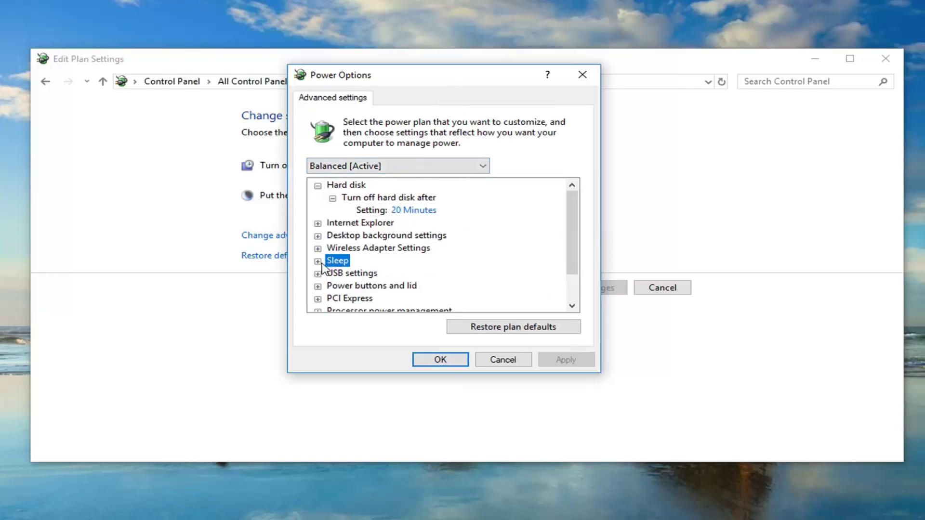
pyautogui.click(318, 261)
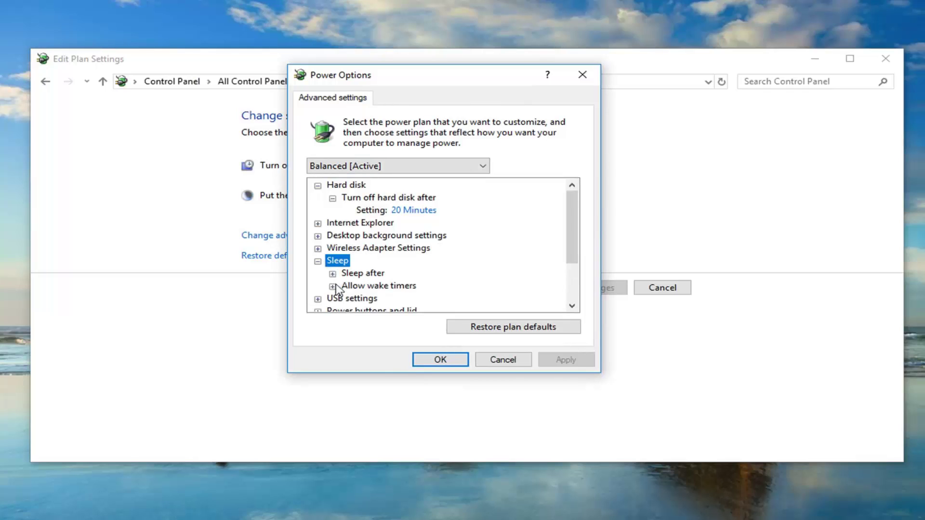
pyautogui.click(411, 289)
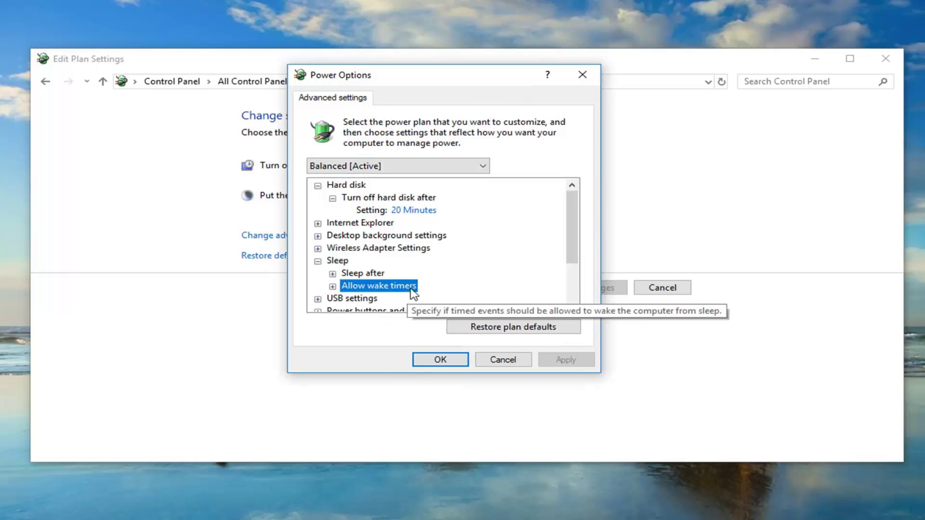
pyautogui.click(332, 287)
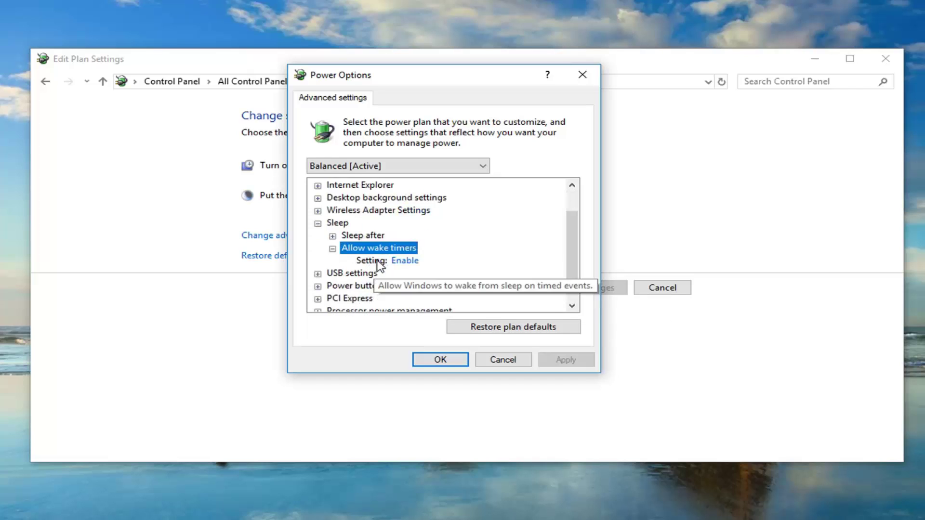
pyautogui.click(368, 263)
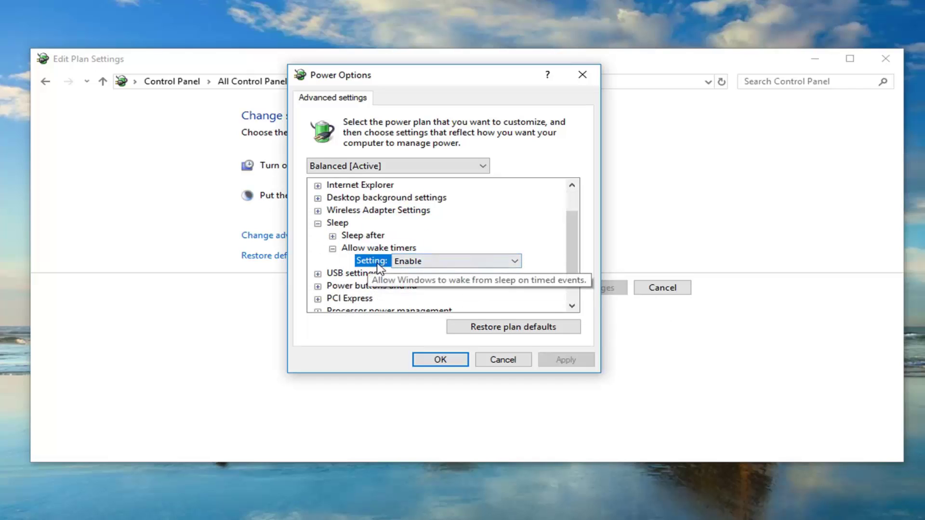
pyautogui.click(503, 265)
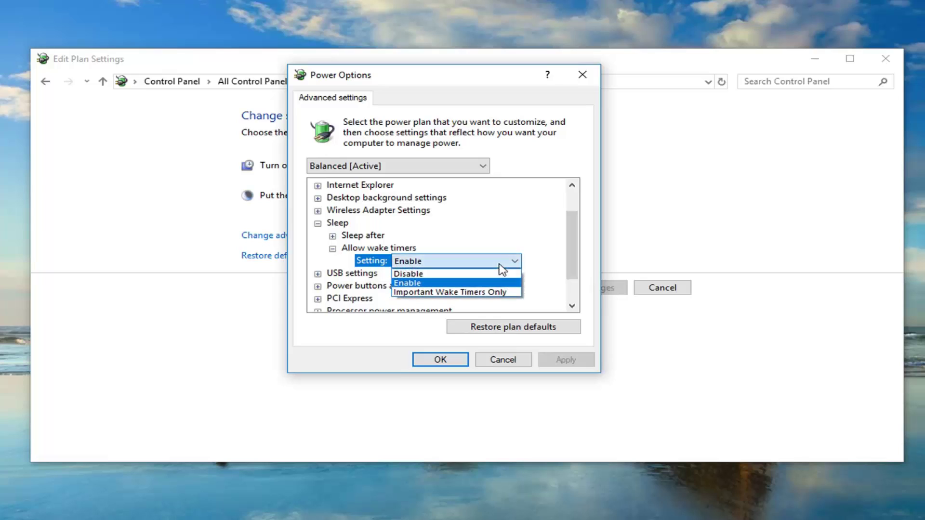
pyautogui.click(416, 274)
pyautogui.click(576, 362)
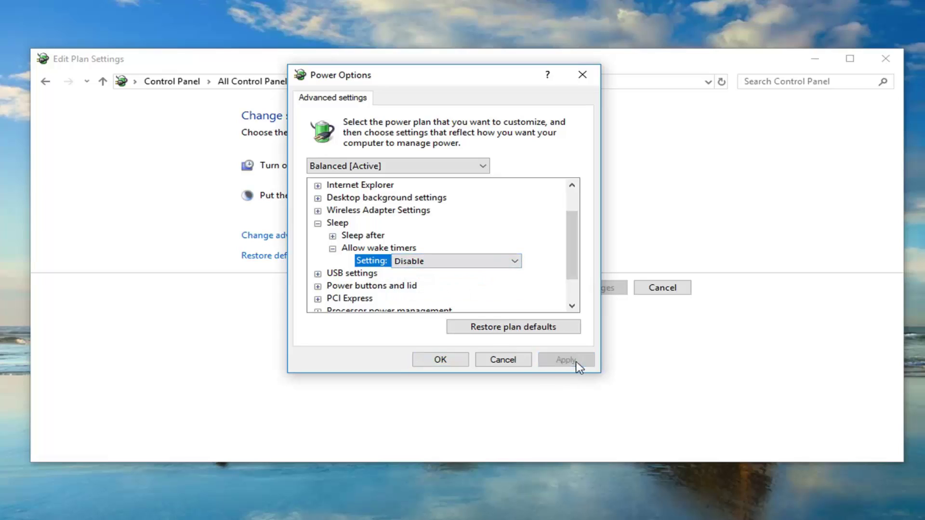
pyautogui.click(450, 362)
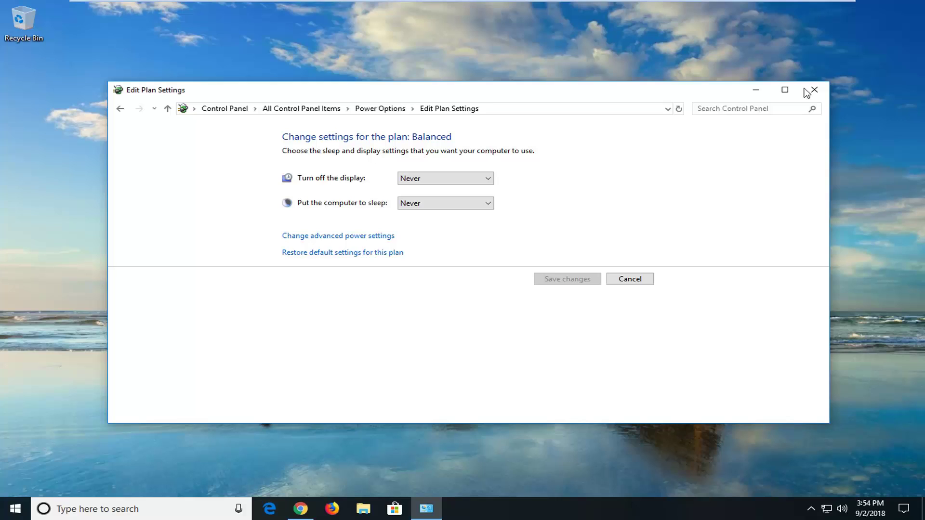
# - Close the Balanced plan's Edit Plan Settings window and bring up the Start menu
pyautogui.click(813, 90)
pyautogui.click(5, 509)
# - Search 'system' in the Start menu and open the System page showing Windows 10 Pro
pyautogui.write('system')
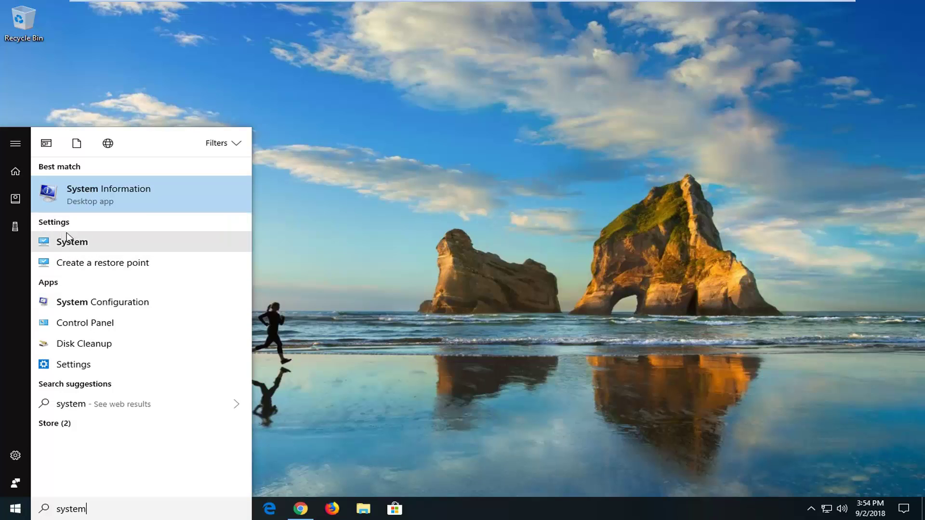
pyautogui.click(72, 242)
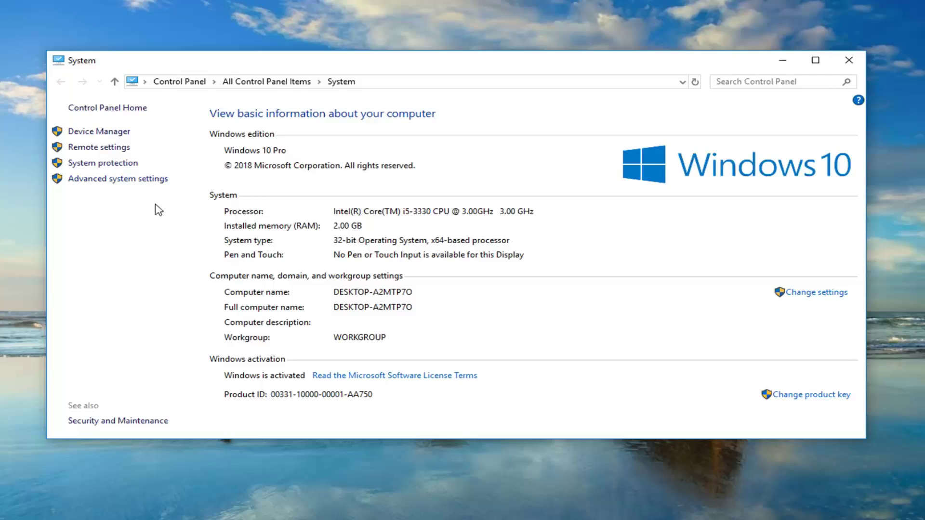
# - In Advanced system settings, uncheck Automatically restart under Startup and Recovery and confirm
pyautogui.click(133, 183)
pyautogui.moveTo(153, 42); pyautogui.dragTo(424, 87)
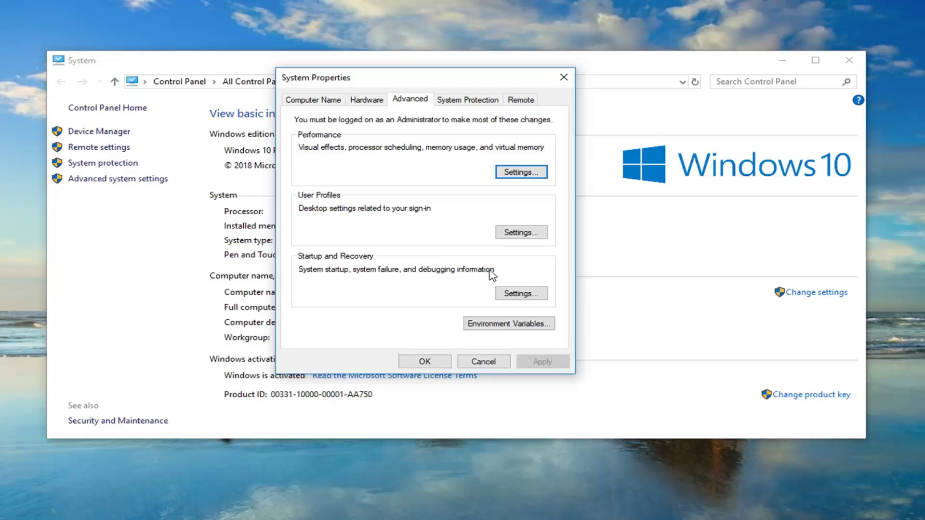
pyautogui.click(518, 294)
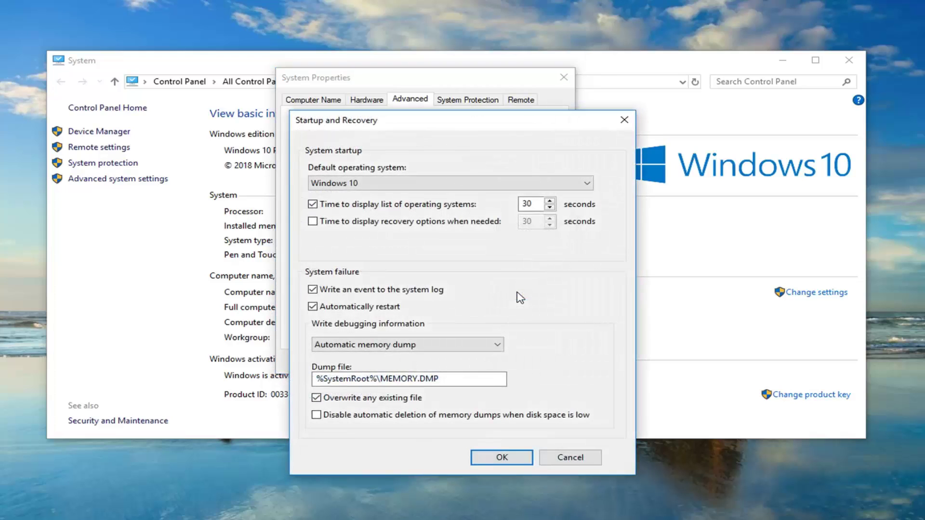
pyautogui.click(313, 307)
pyautogui.click(492, 458)
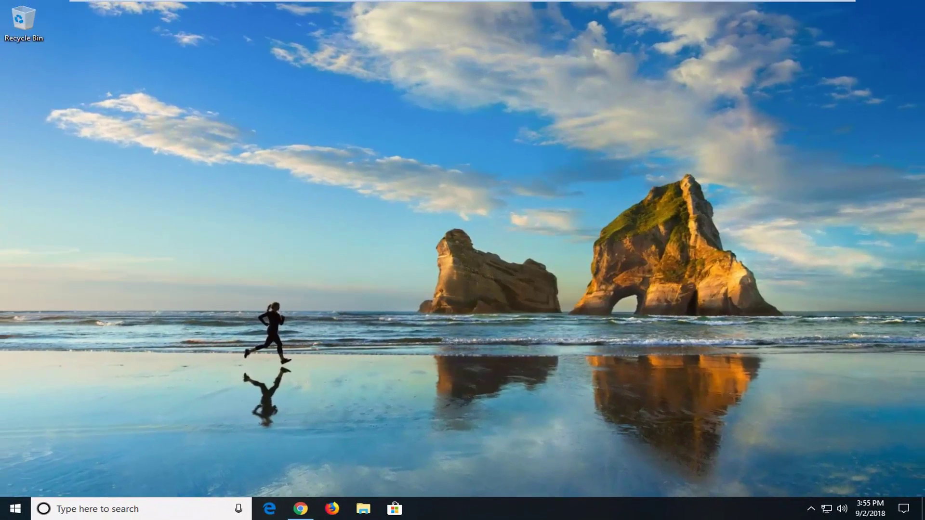
# - Search the Start menu for 'device manager' and launch Device Manager
pyautogui.click(6, 505)
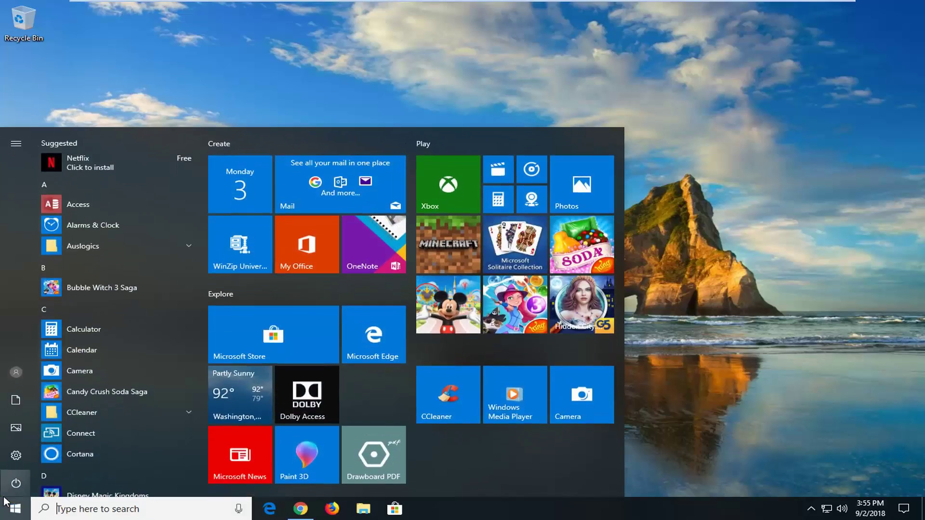
pyautogui.write('device manager')
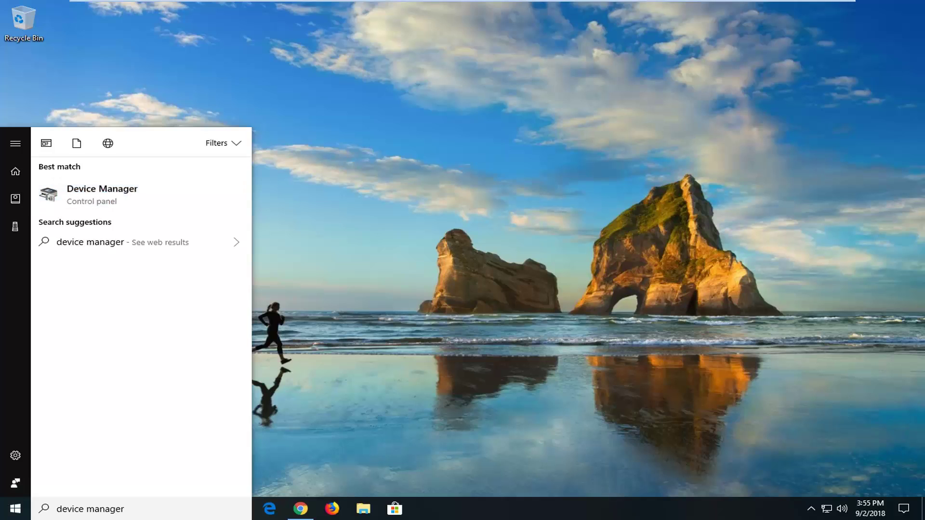
pyautogui.click(301, 130)
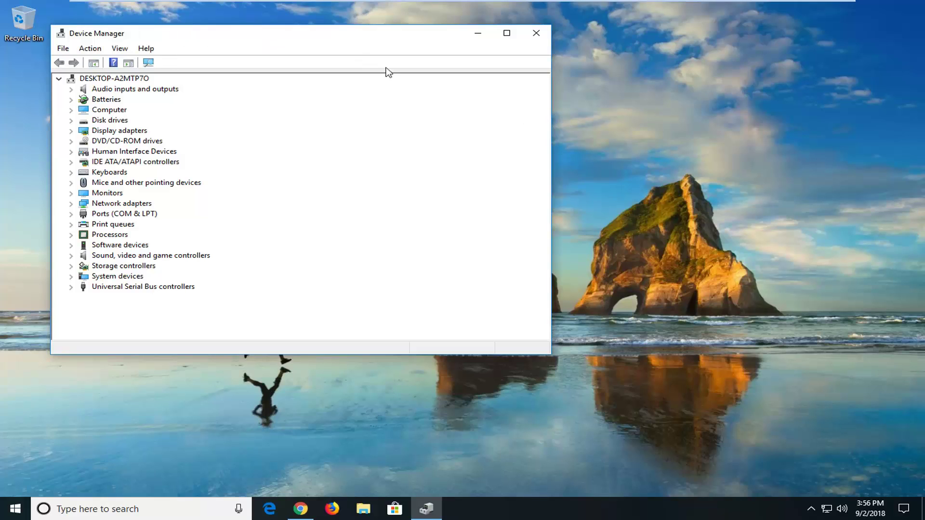
# - Expand Mice and other pointing devices and view VMware Pointing Device's Resources tab showing IRQ 12
pyautogui.moveTo(324, 37); pyautogui.dragTo(505, 79)
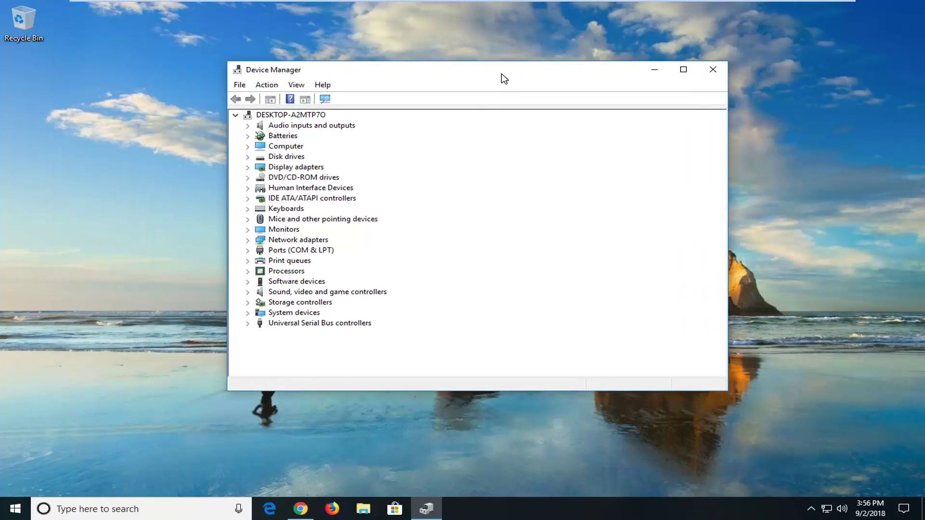
pyautogui.click(329, 223)
pyautogui.click(247, 219)
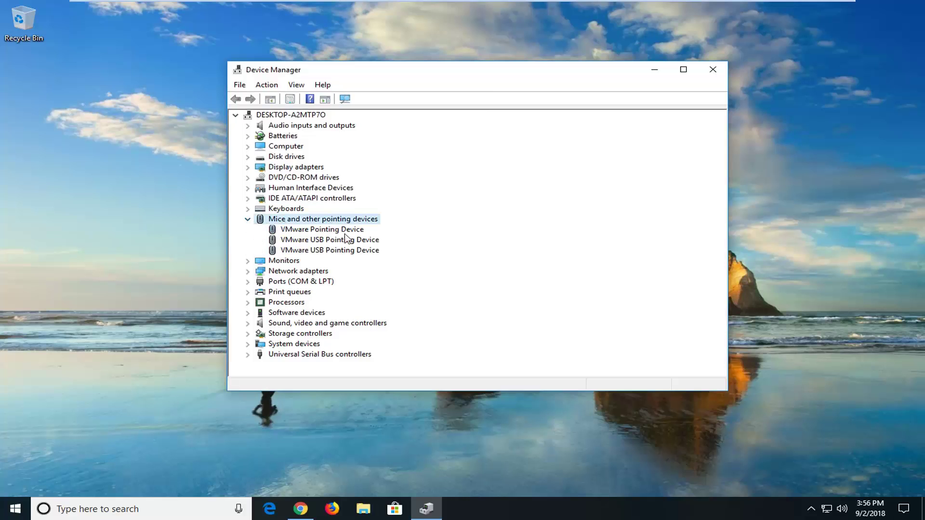
pyautogui.click(308, 229)
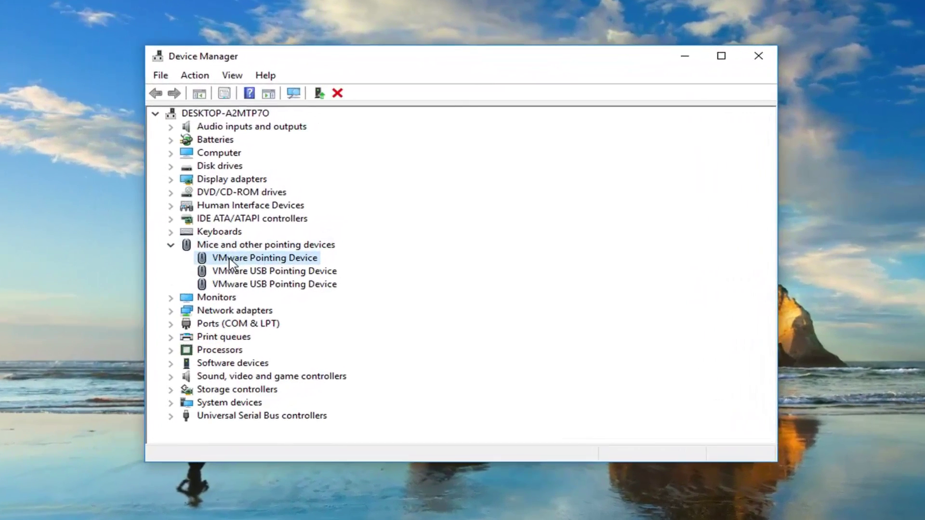
pyautogui.rightClick(230, 264)
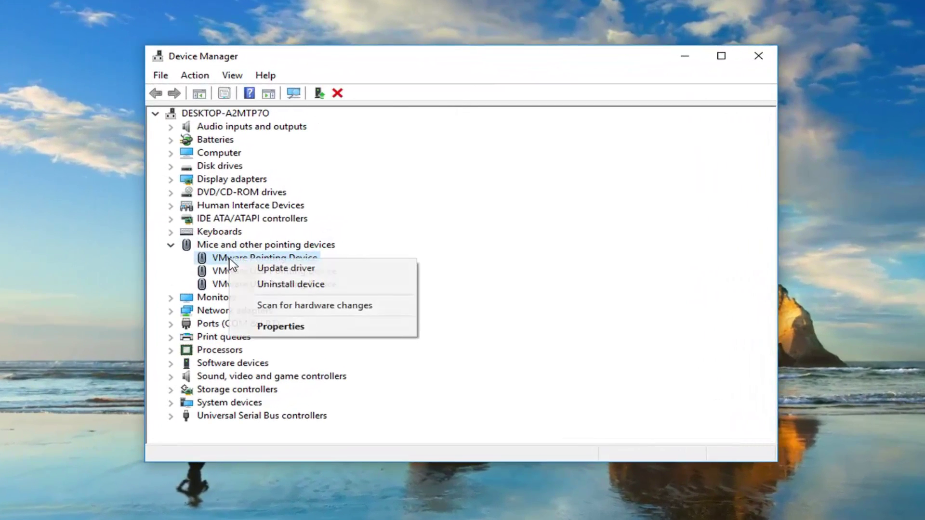
pyautogui.click(276, 328)
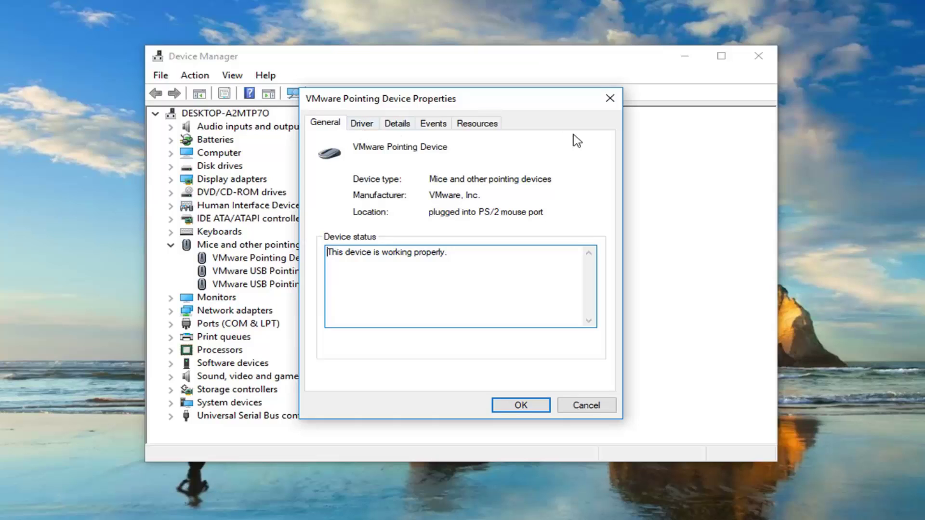
pyautogui.click(477, 124)
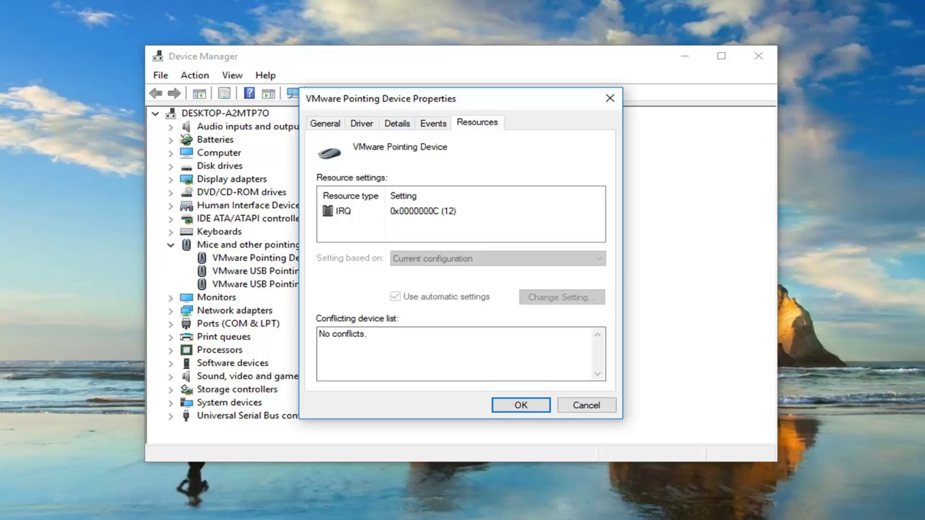
# - Close the pointing device properties and open Standard PS/2 Keyboard's properties under Keyboards
pyautogui.click(610, 98)
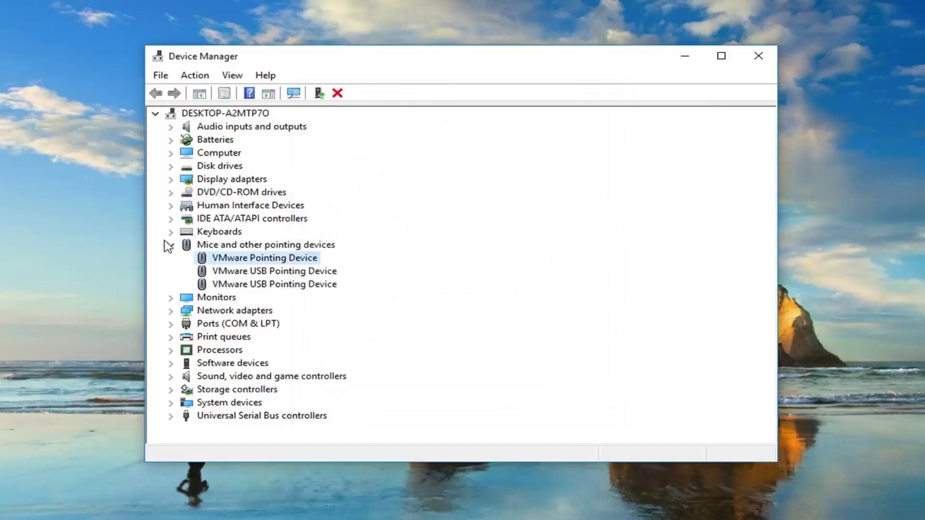
pyautogui.click(171, 232)
pyautogui.doubleClick(232, 246)
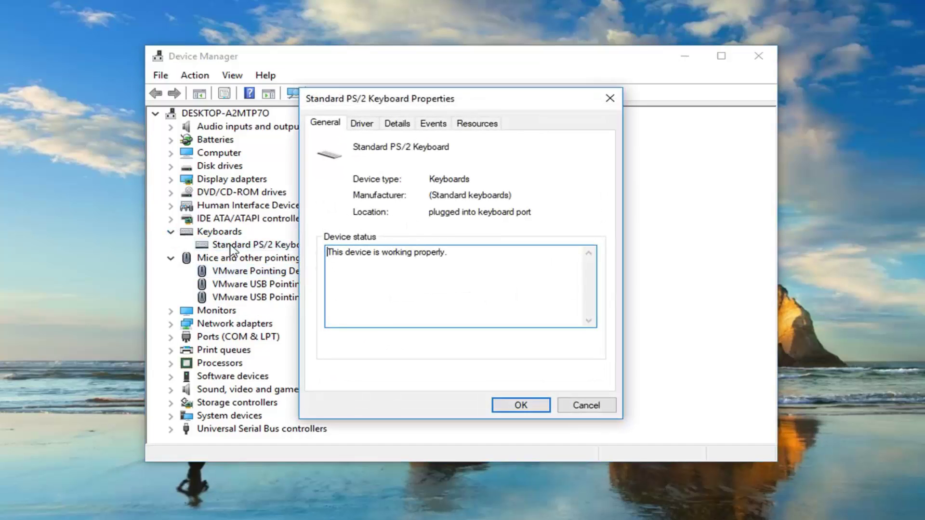